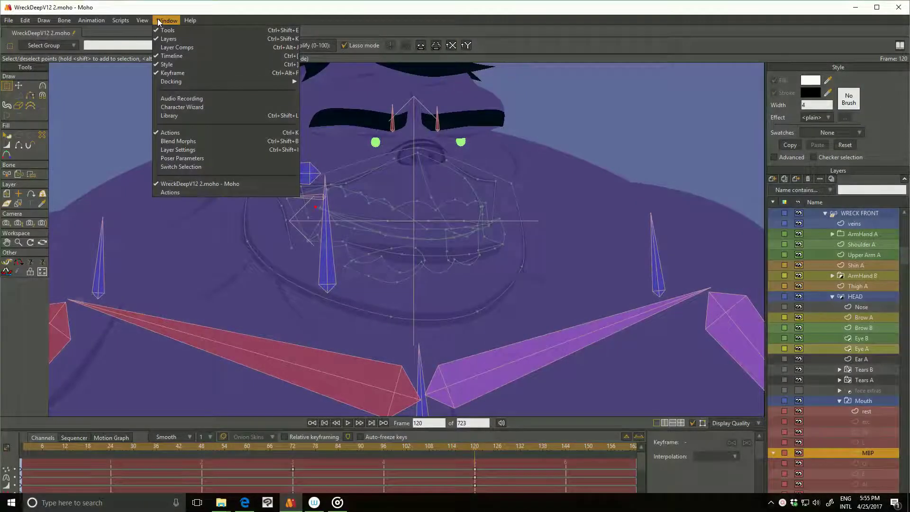
# Select the Mouth switch layer and zoom out to frame the whole head and its bones
pyautogui.moveTo(170, 82)
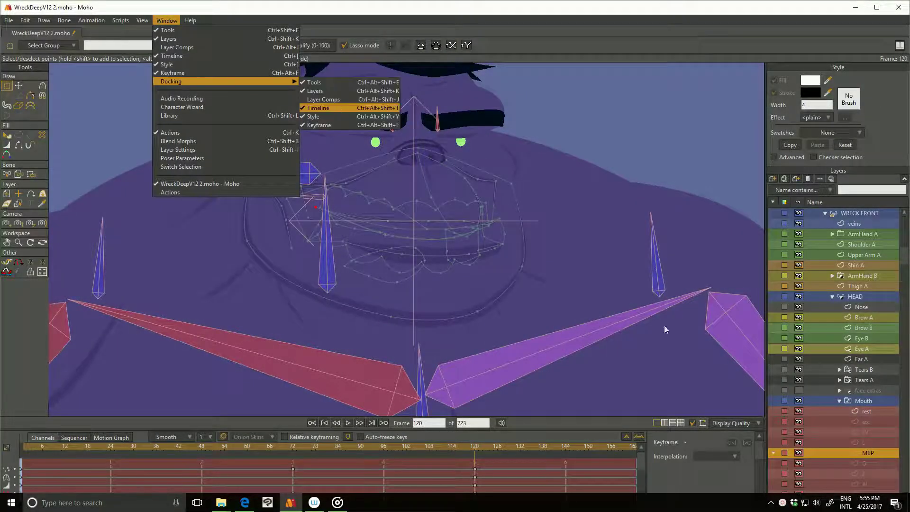
pyautogui.moveTo(905, 255); pyautogui.dragTo(907, 353)
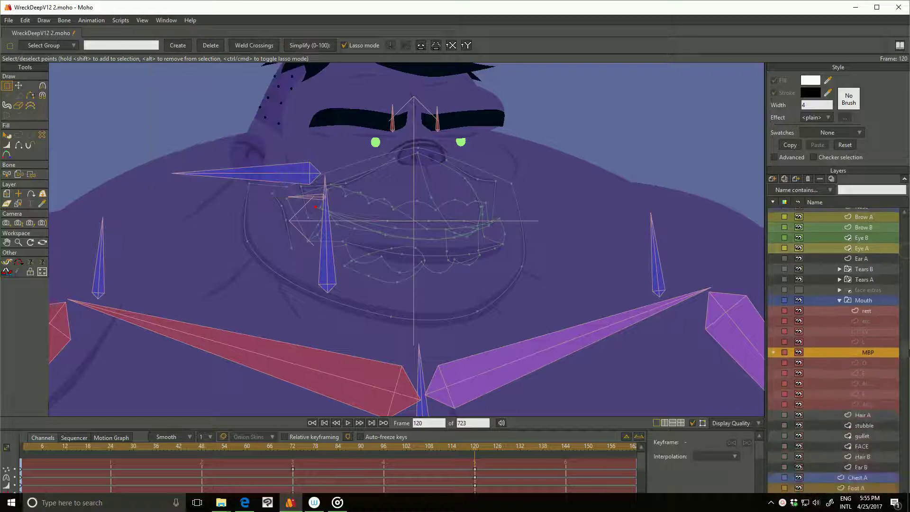
pyautogui.click(877, 299)
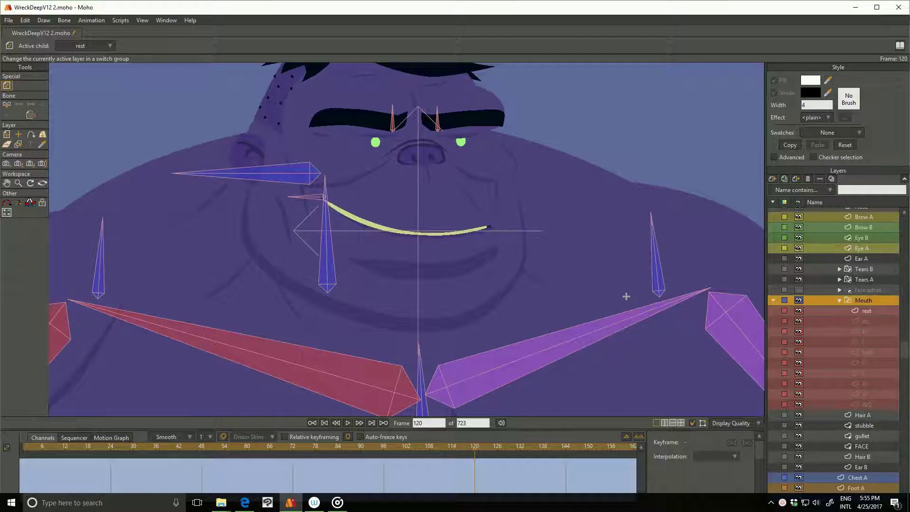
pyautogui.scroll(-4, 622, 296)
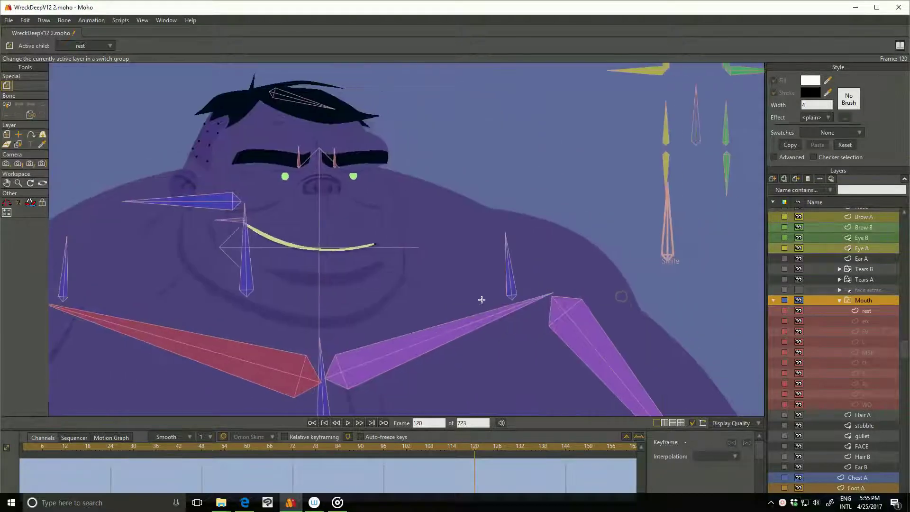
pyautogui.scroll(-3, 491, 298)
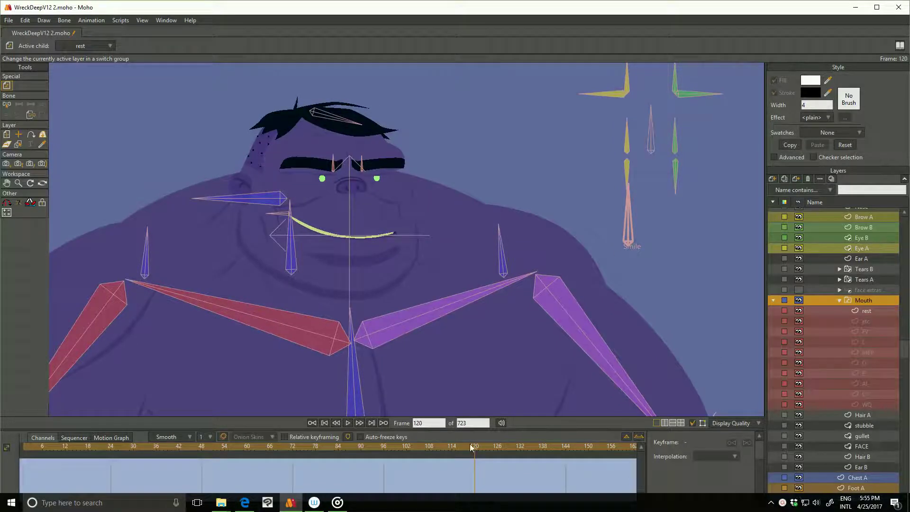
pyautogui.click(167, 20)
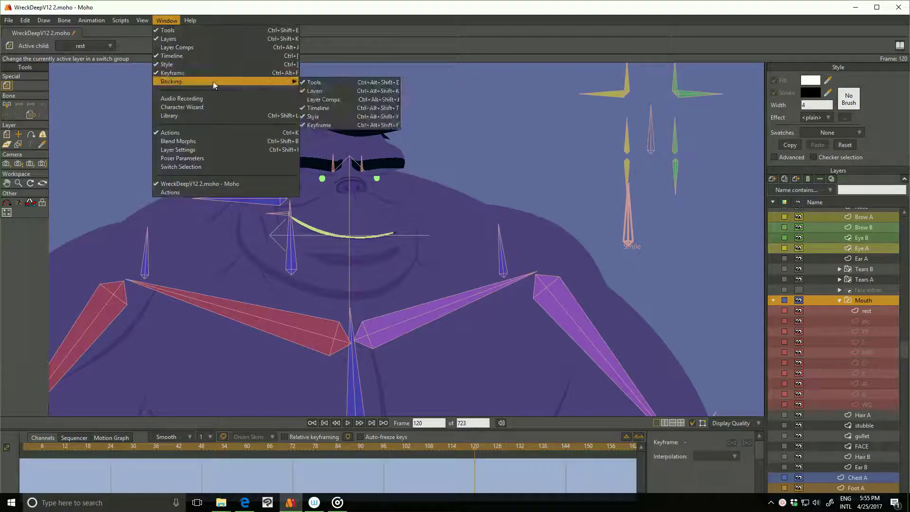
# Reshow the Actions window and move it to the top-left so Smile, Open and Sneer are listed
pyautogui.click(198, 135)
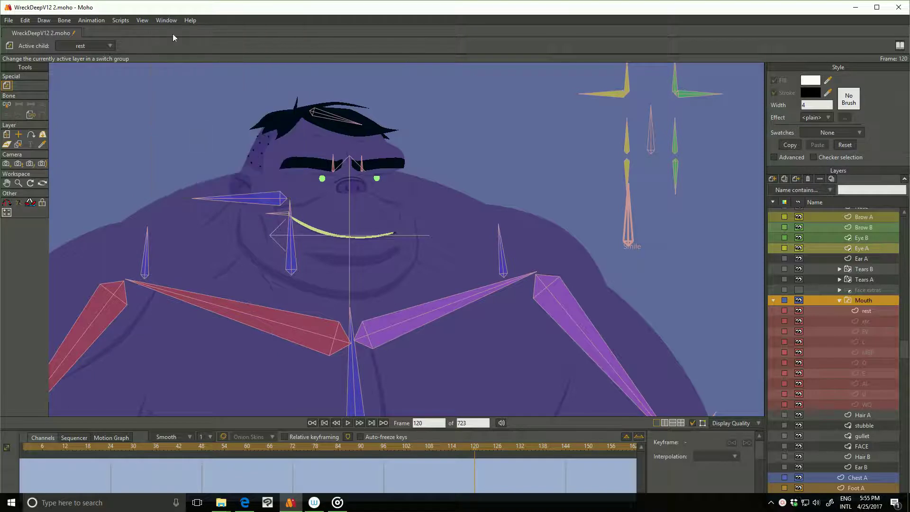
pyautogui.click(167, 20)
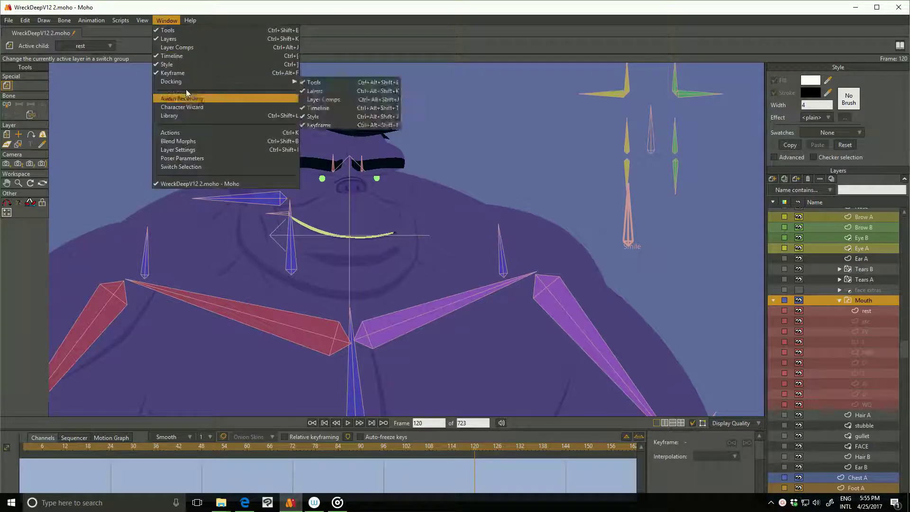
pyautogui.click(197, 132)
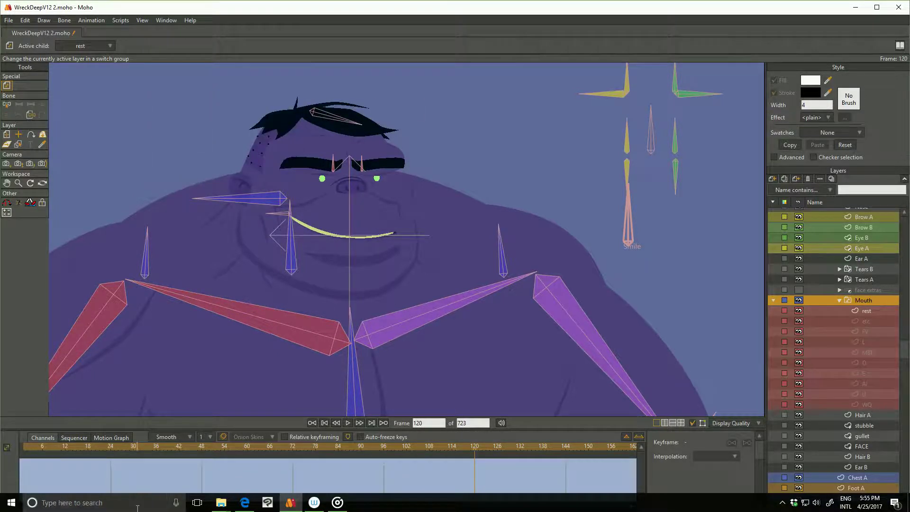
pyautogui.moveTo(137, 451); pyautogui.dragTo(131, 75)
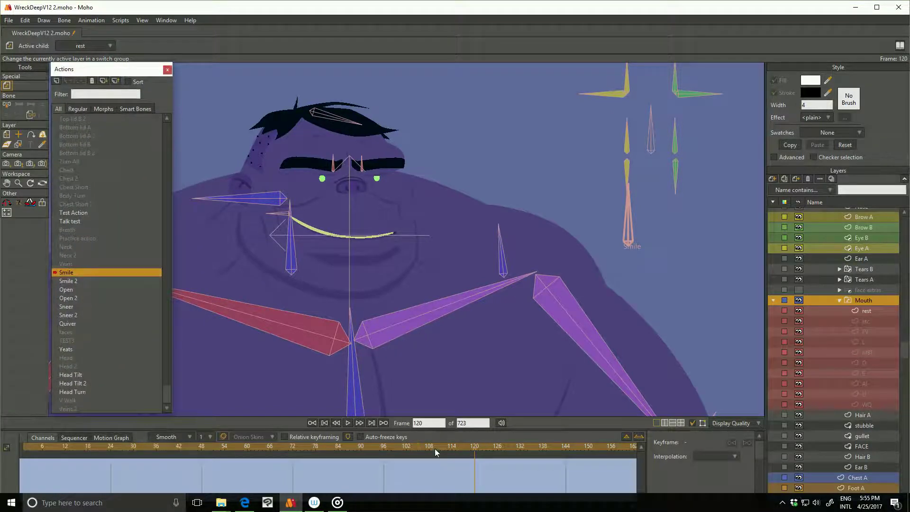
# Rewind to frame 0, recentre the head, and select the WRECK FRONT bone layer
pyautogui.click(312, 423)
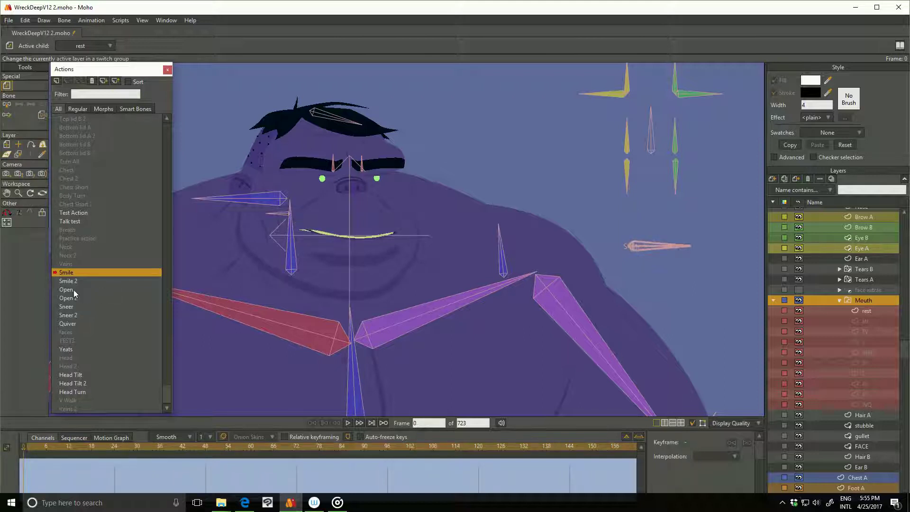
pyautogui.moveTo(575, 319); pyautogui.dragTo(602, 317)
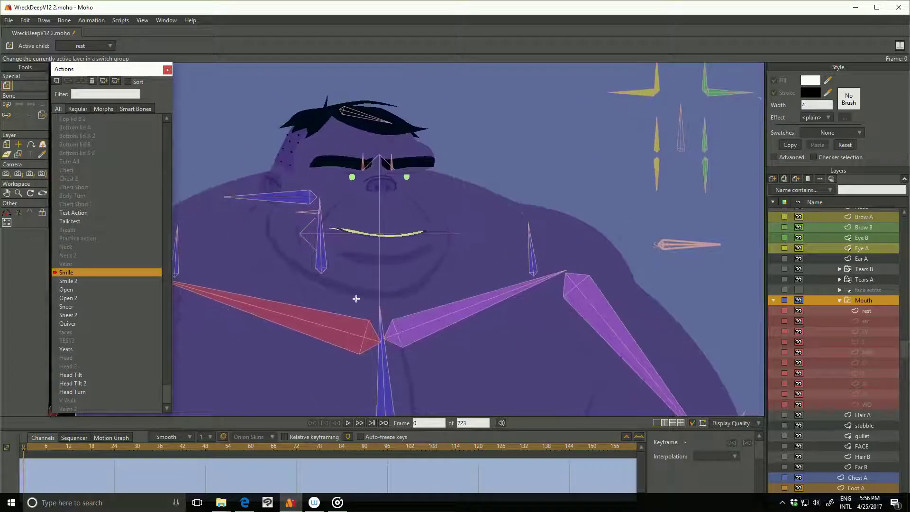
pyautogui.moveTo(383, 298); pyautogui.dragTo(364, 306)
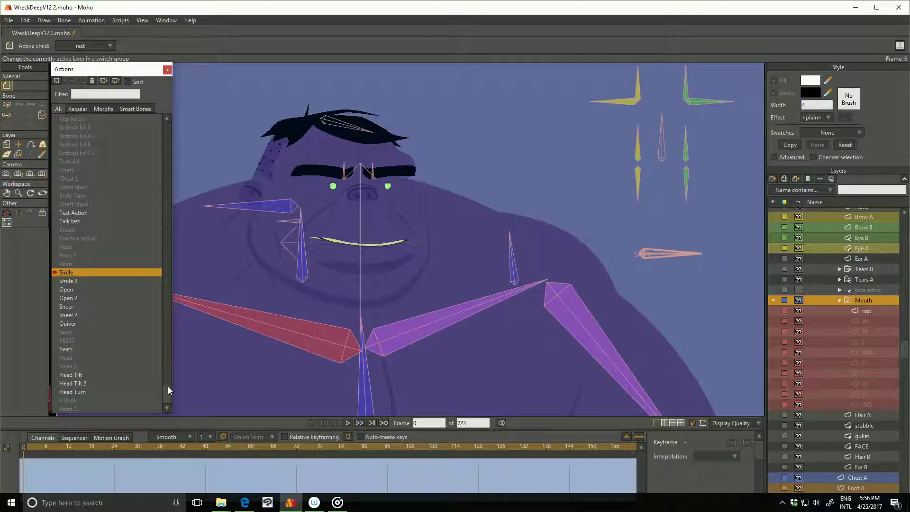
pyautogui.scroll(1, 167, 389)
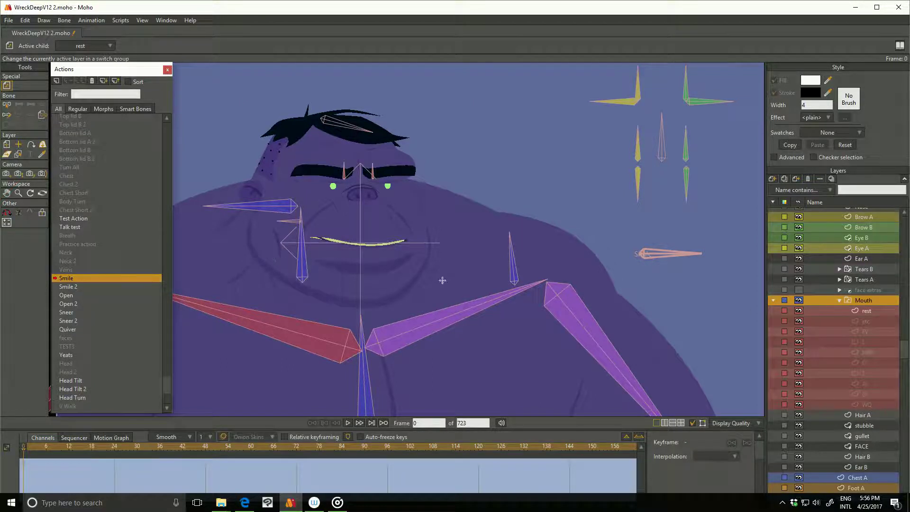
pyautogui.scroll(5, 875, 290)
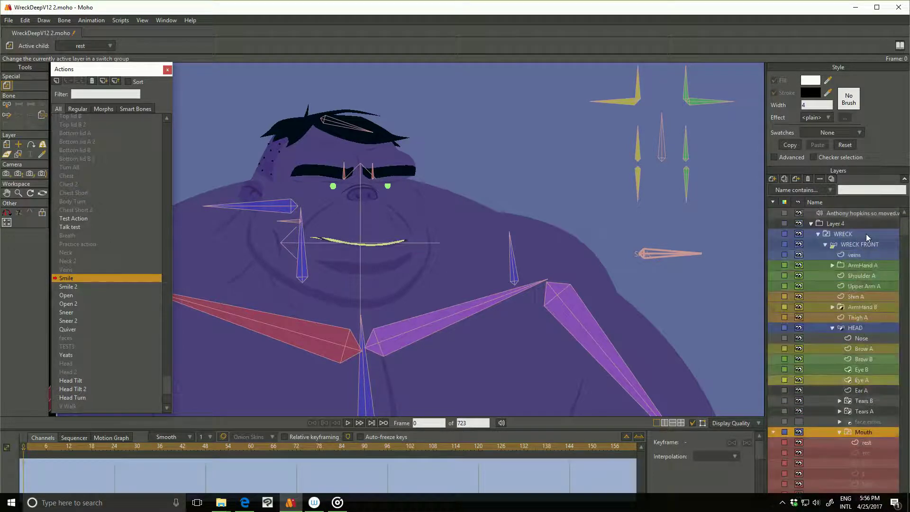
pyautogui.click(867, 244)
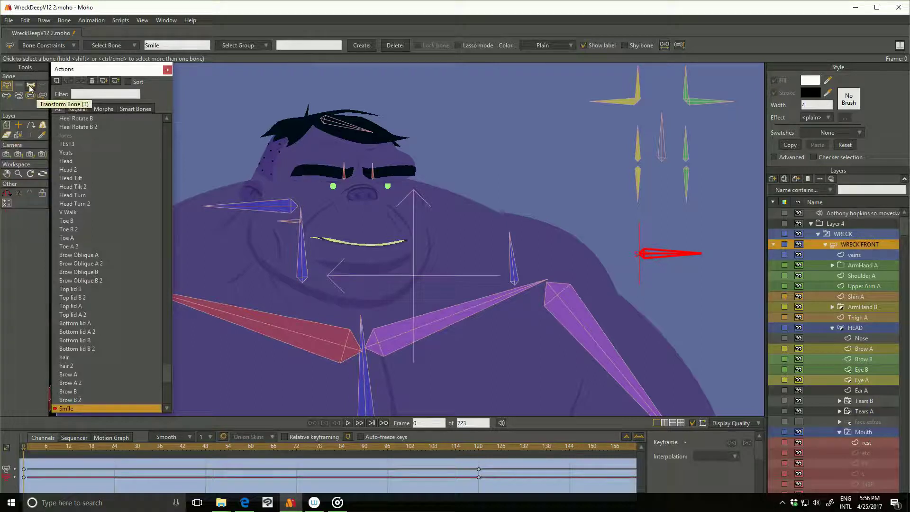
# With the Transform Bone tool, leave the Smile action for the Mainline timeline
pyautogui.click(30, 87)
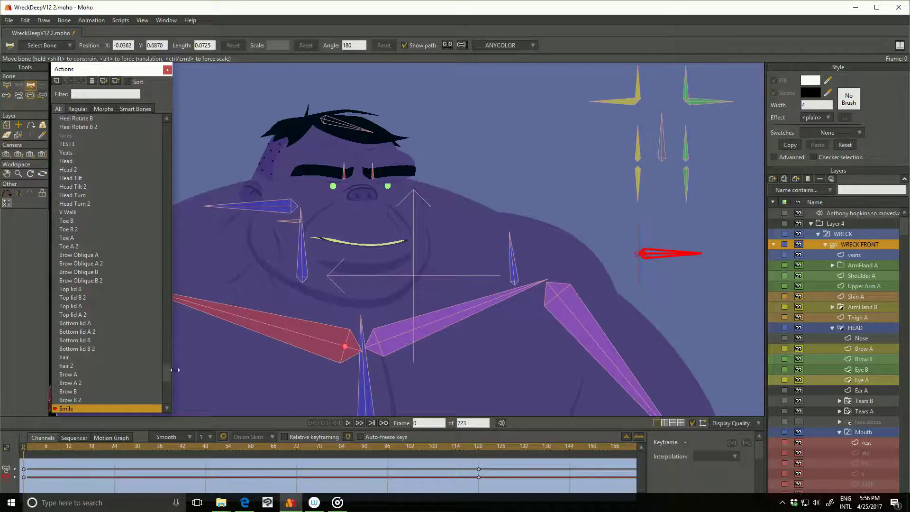
pyautogui.click(159, 375)
pyautogui.moveTo(167, 369); pyautogui.dragTo(163, 119)
pyautogui.click(86, 120)
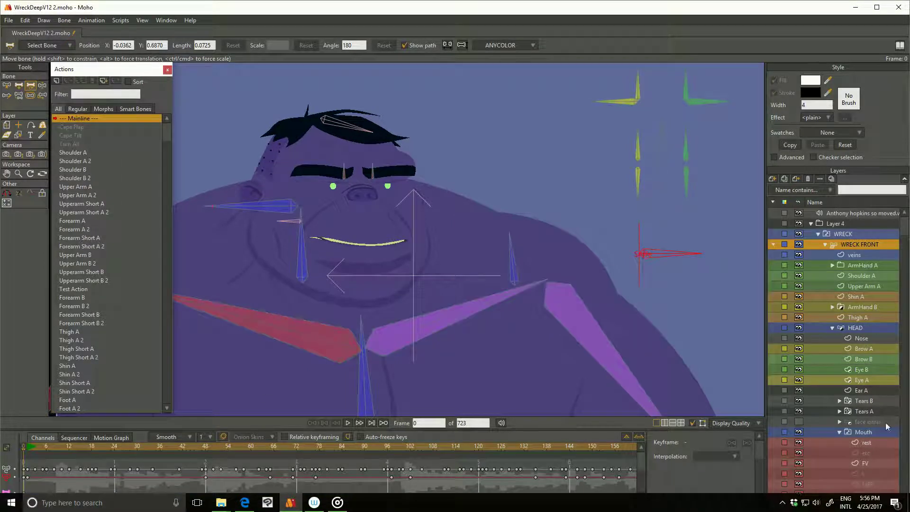
# Reselect the WRECK FRONT bone layer and switch to the Manipulate Bones tool
pyautogui.click(868, 443)
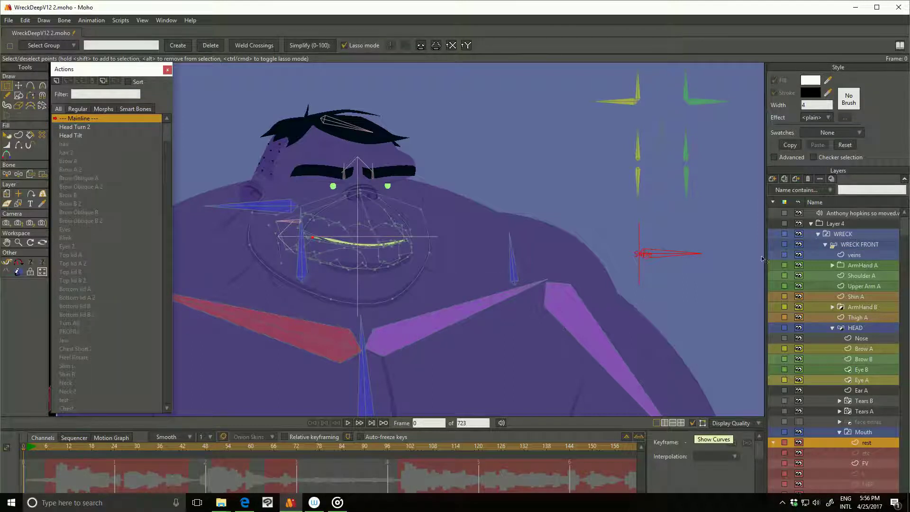
pyautogui.click(852, 243)
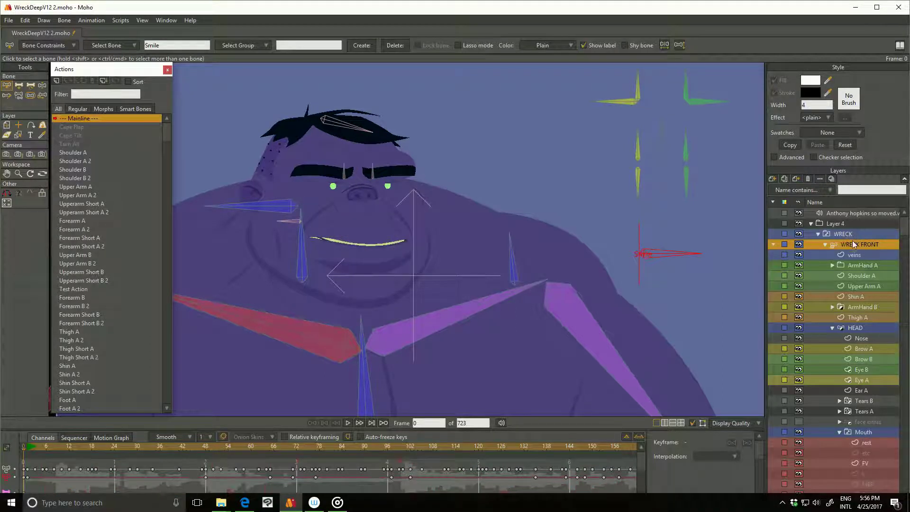
pyautogui.click(858, 234)
pyautogui.click(857, 244)
pyautogui.click(42, 86)
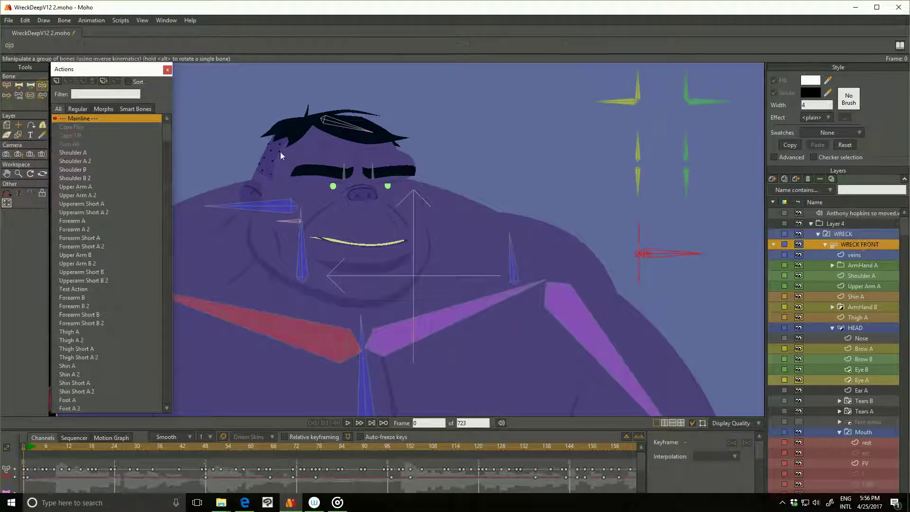
# Swing the Smile bone while switching the mouth between rest and etc, ending in a wide grin
pyautogui.moveTo(687, 258); pyautogui.dragTo(716, 244)
pyautogui.click(860, 443)
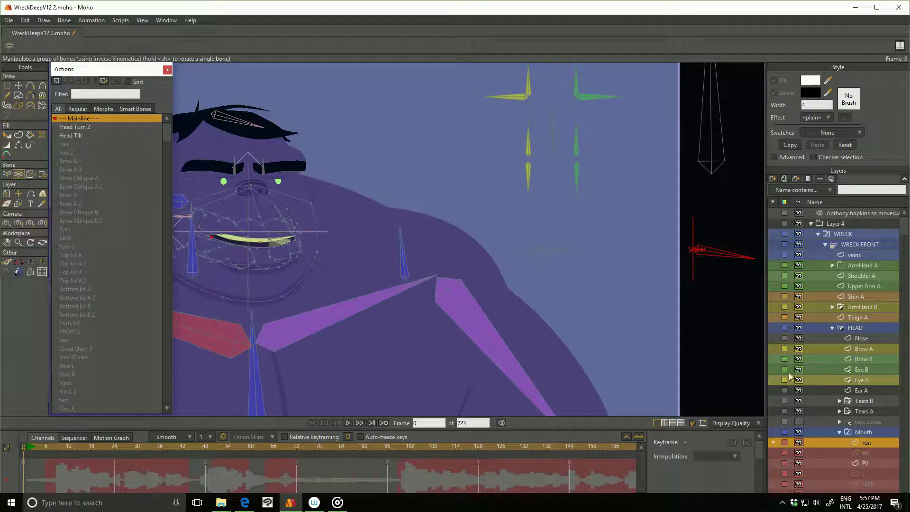
pyautogui.moveTo(732, 257); pyautogui.dragTo(740, 284)
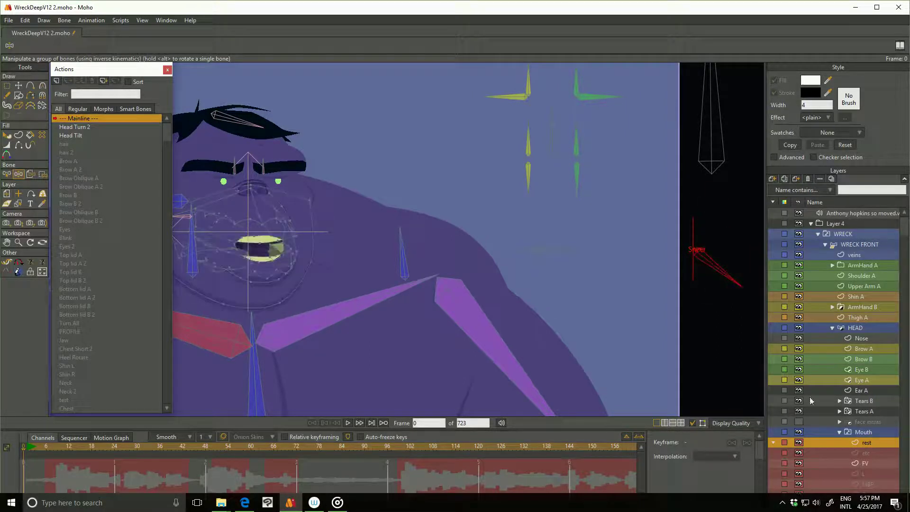
pyautogui.click(815, 453)
pyautogui.moveTo(724, 274); pyautogui.dragTo(712, 255)
# Rotate the Smile bone and flip the mouth between FV and etc, leaving FV showing
pyautogui.click(563, 234)
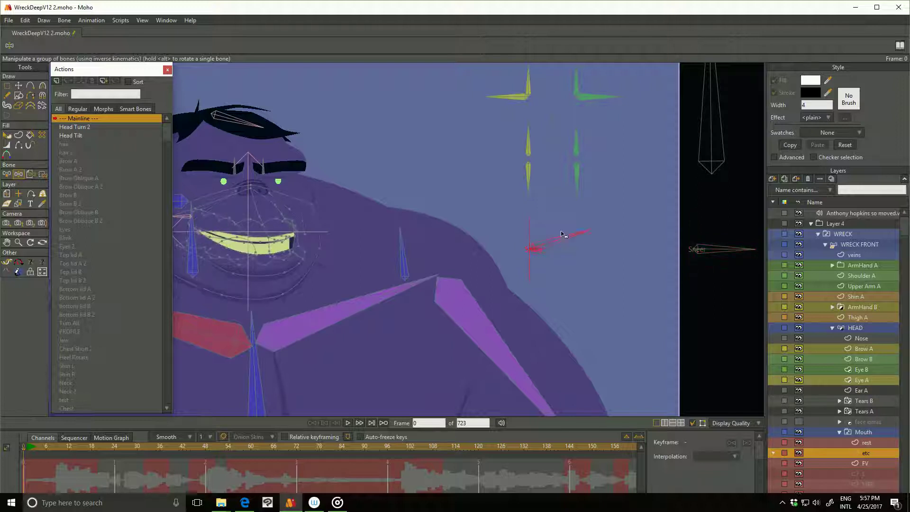
pyautogui.moveTo(563, 234); pyautogui.dragTo(538, 204)
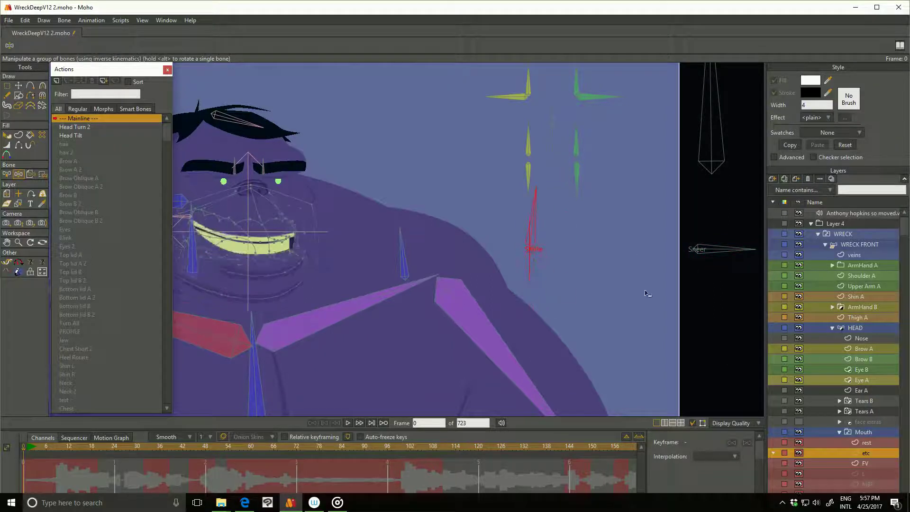
pyautogui.click(817, 463)
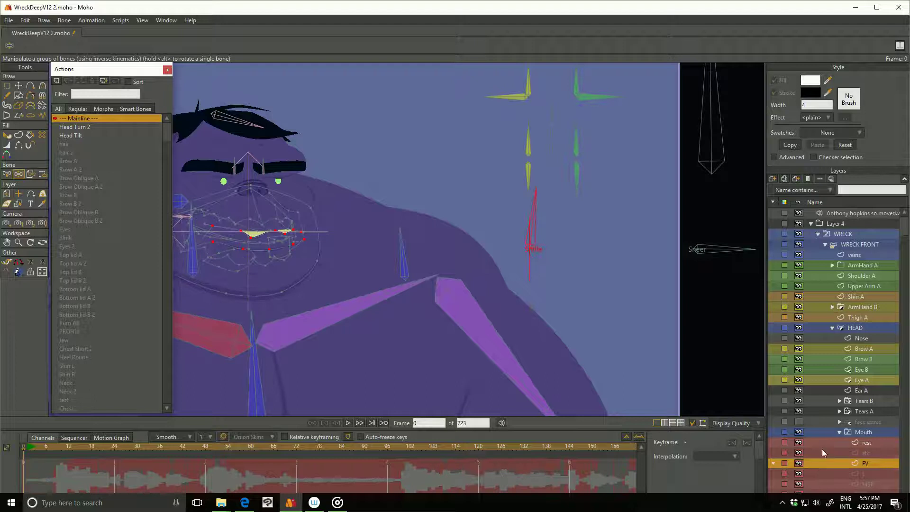
pyautogui.click(825, 451)
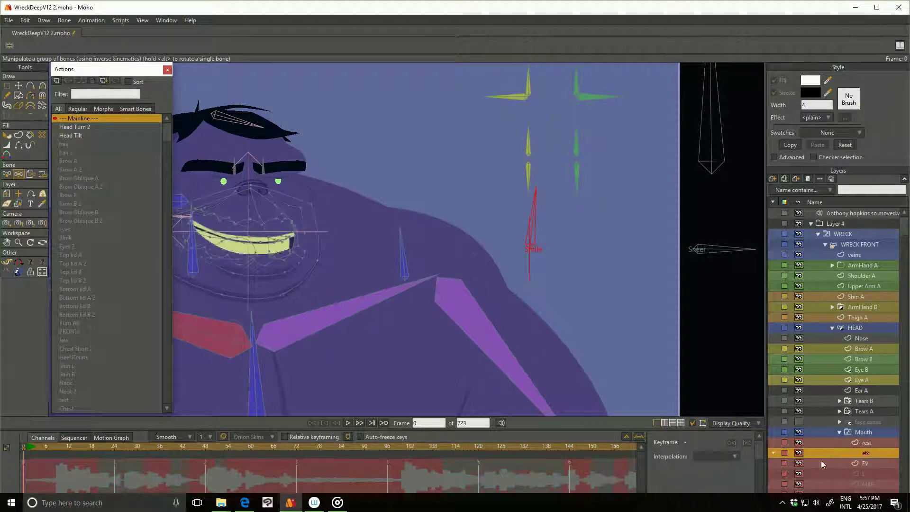
pyautogui.click(820, 463)
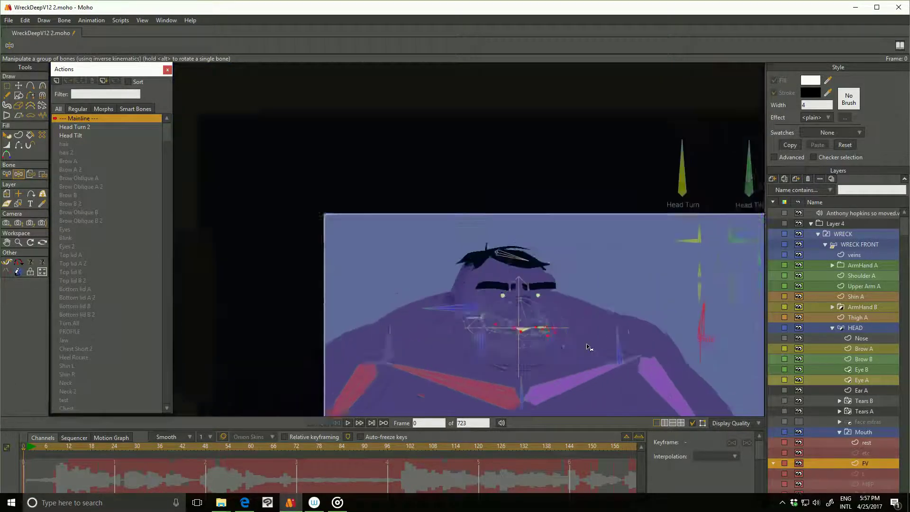
pyautogui.scroll(5, 589, 348)
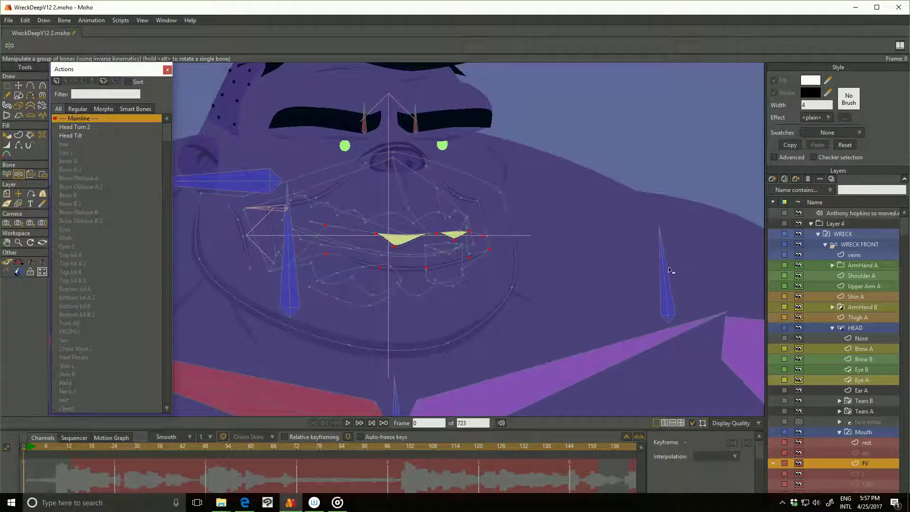
pyautogui.scroll(-3, 625, 274)
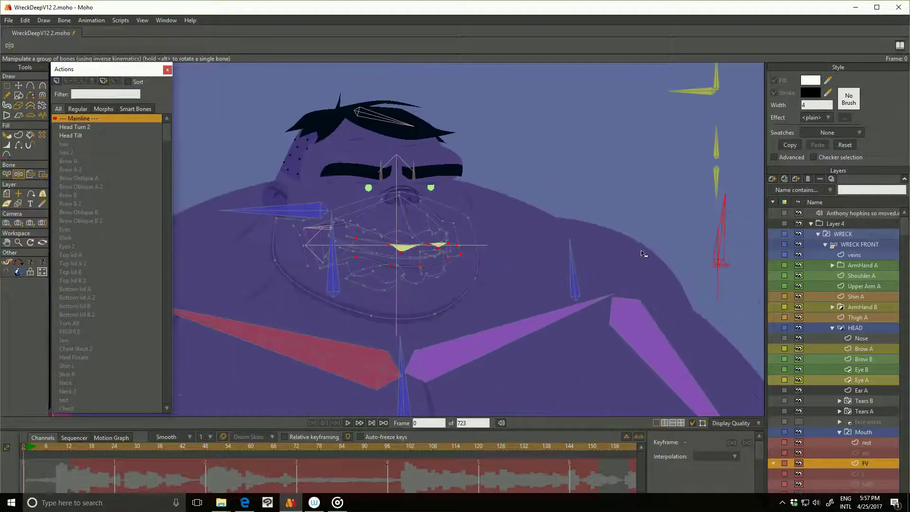
pyautogui.moveTo(721, 233); pyautogui.dragTo(718, 269)
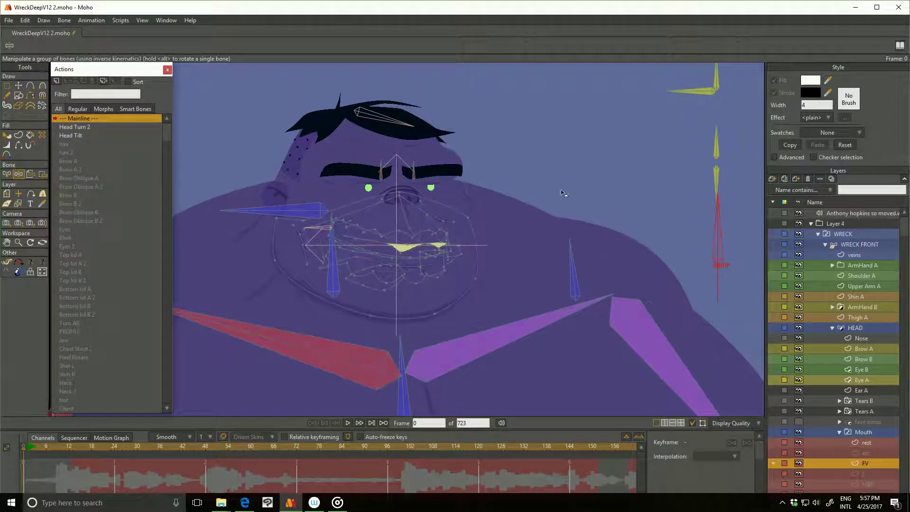
# Hide the bones and preview the L, WQ, U, AI, E, O, MBP, FV, etc and rest mouths
pyautogui.click(701, 424)
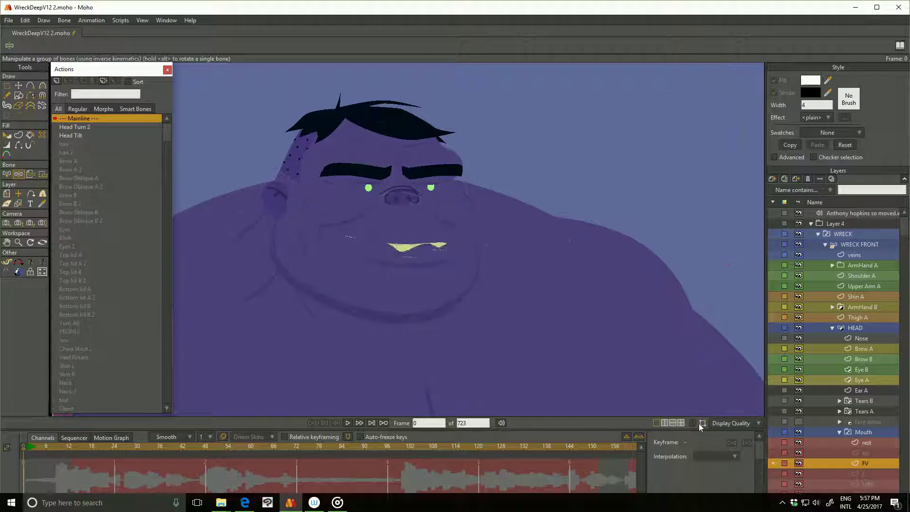
pyautogui.click(841, 474)
pyautogui.scroll(-3, 840, 481)
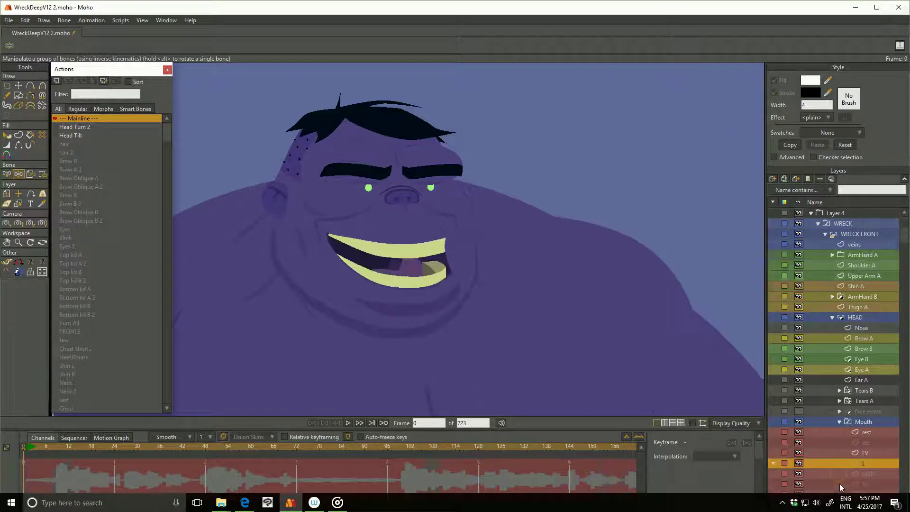
pyautogui.scroll(-6, 837, 448)
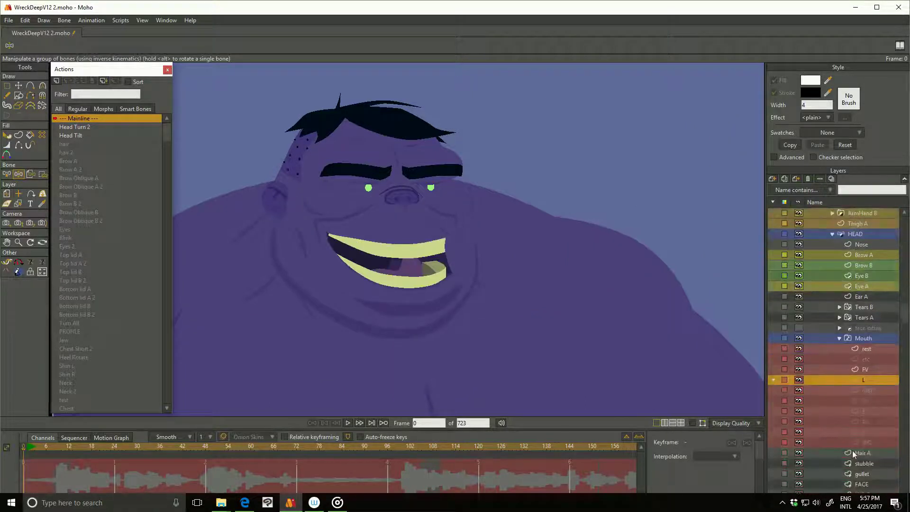
pyautogui.click(830, 439)
pyautogui.click(830, 432)
pyautogui.click(829, 422)
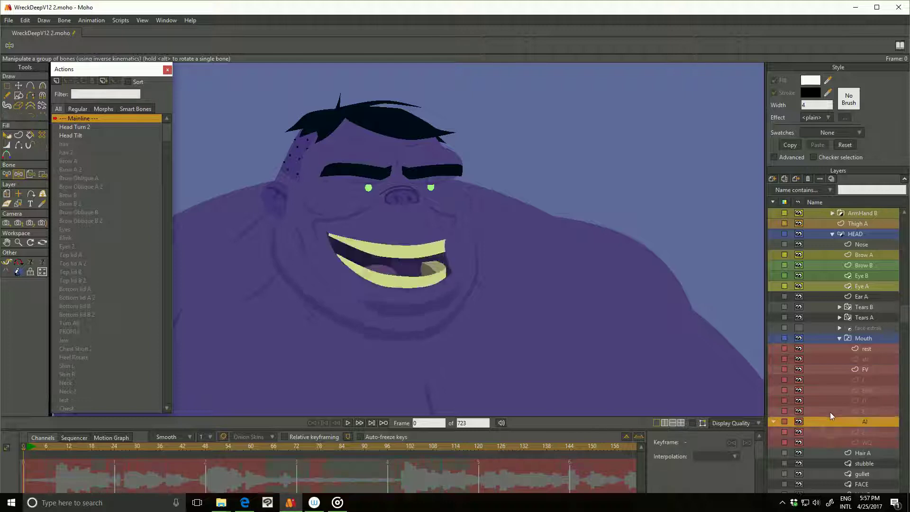
pyautogui.click(829, 411)
pyautogui.click(824, 400)
pyautogui.click(827, 391)
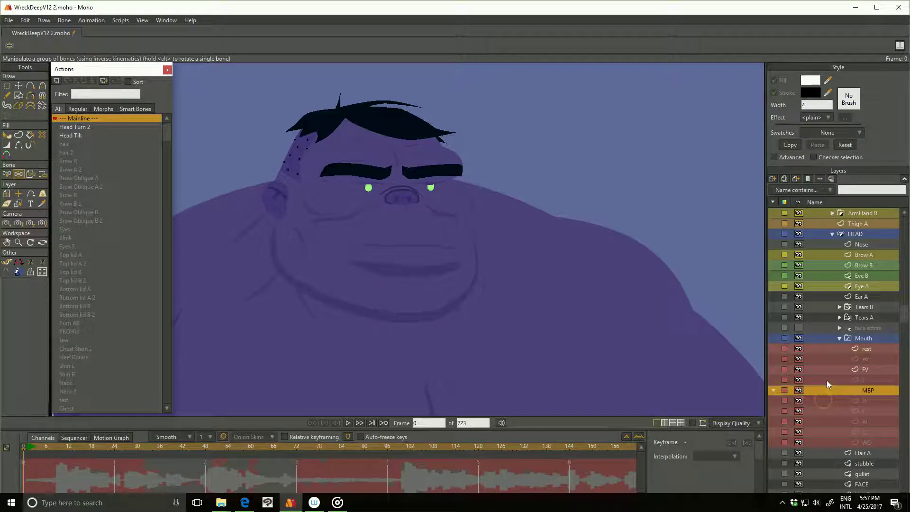
pyautogui.click(826, 380)
pyautogui.click(827, 370)
pyautogui.click(826, 359)
pyautogui.click(826, 349)
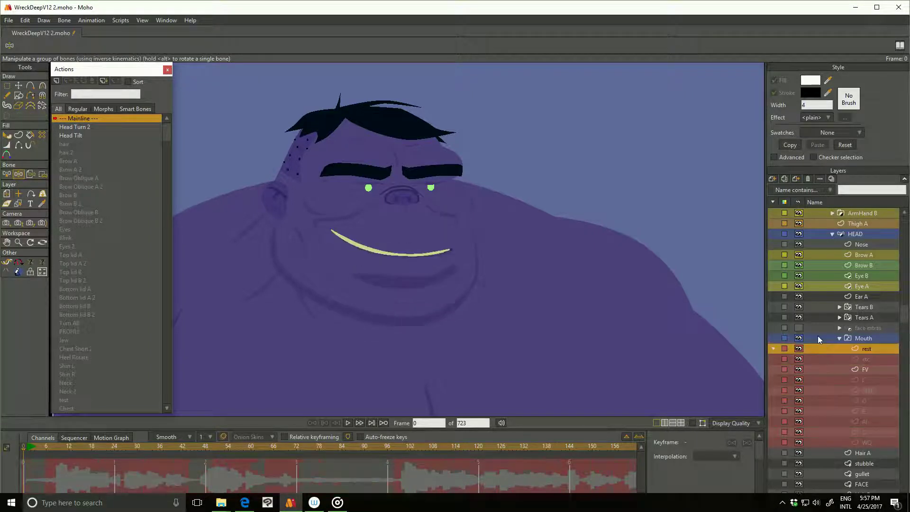
# Make the Mouth switch group active, then select its rest mouth layer
pyautogui.click(807, 338)
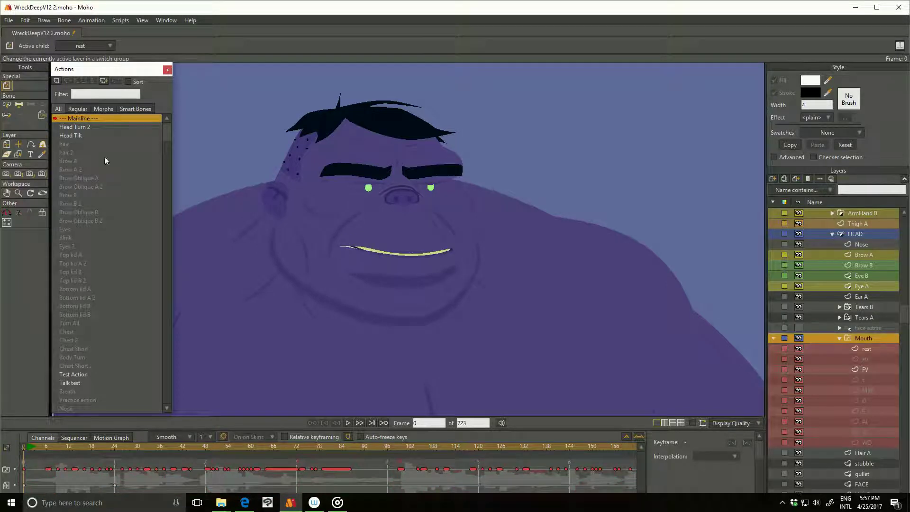
pyautogui.scroll(-6, 163, 143)
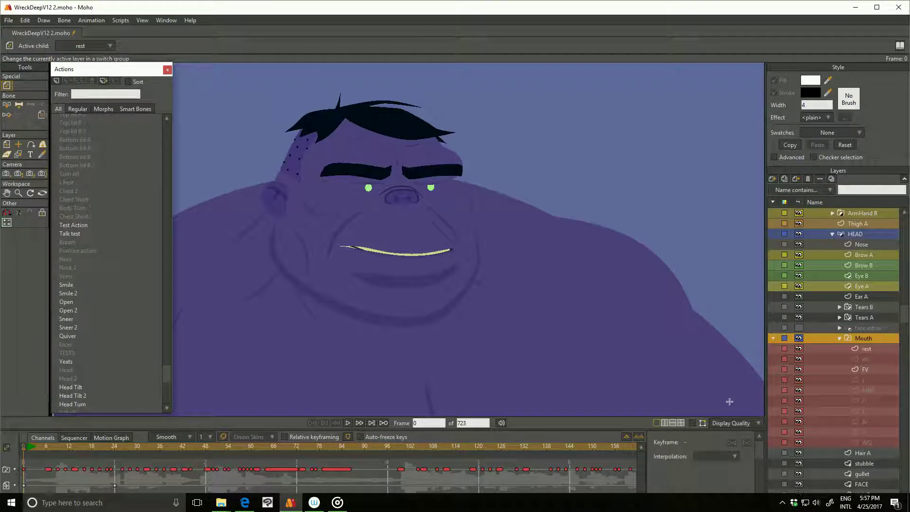
pyautogui.click(843, 353)
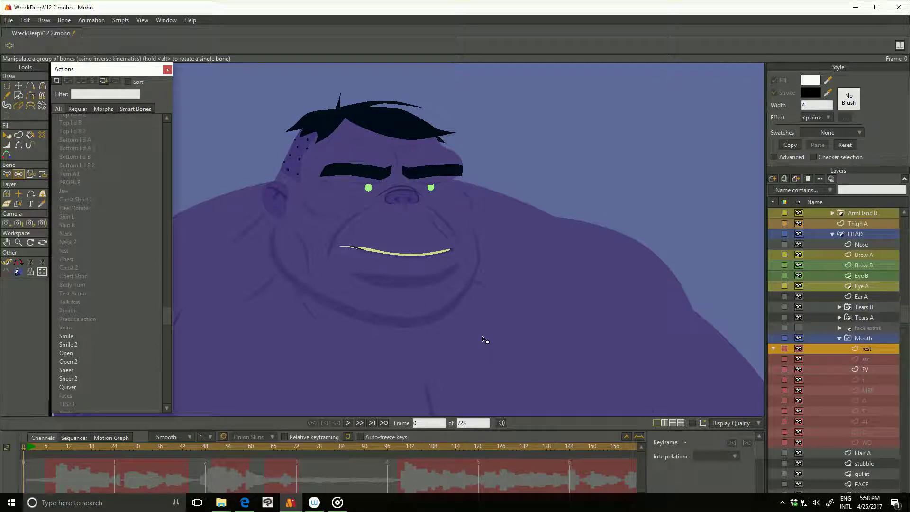
pyautogui.click(817, 341)
pyautogui.rightClick(817, 340)
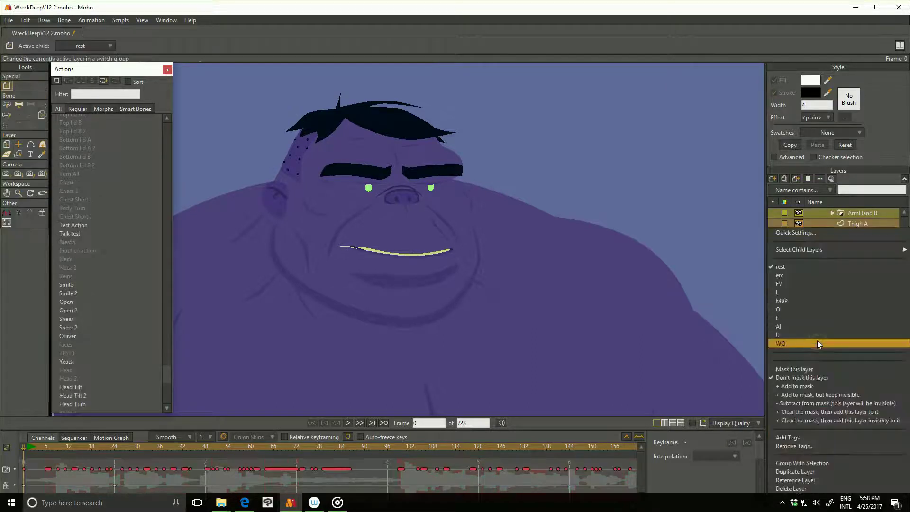
pyautogui.click(602, 196)
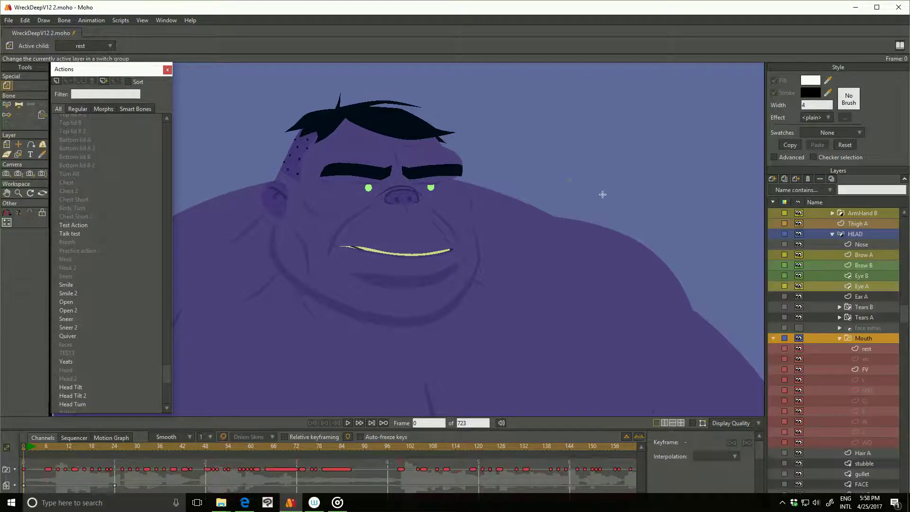
pyautogui.doubleClick(826, 339)
pyautogui.click(493, 118)
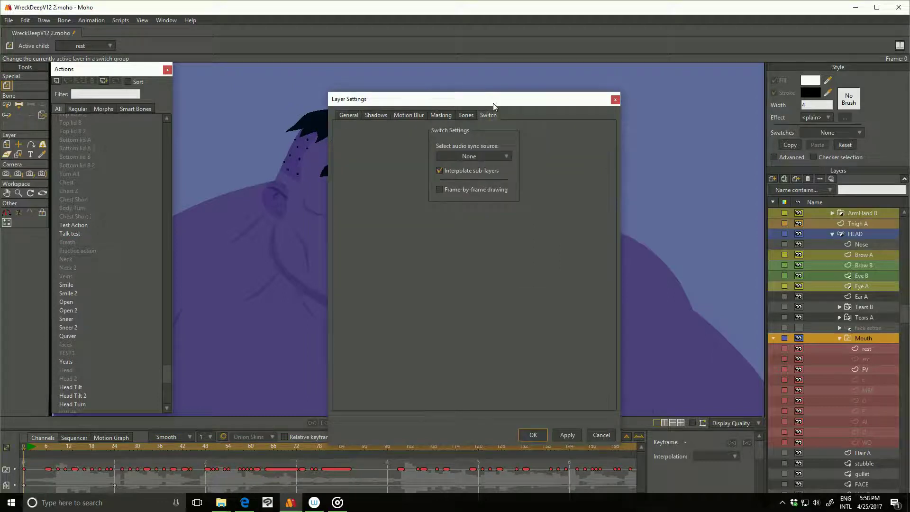
pyautogui.moveTo(481, 98); pyautogui.dragTo(604, 87)
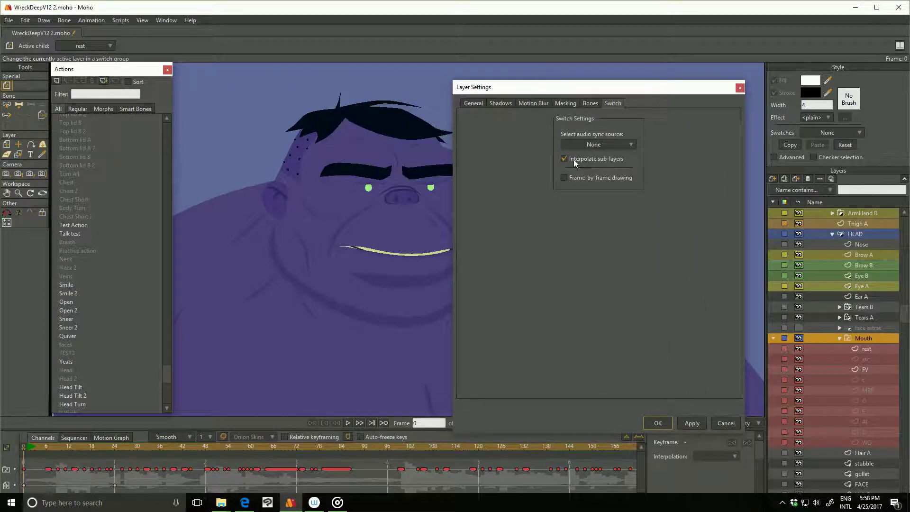
pyautogui.click(658, 423)
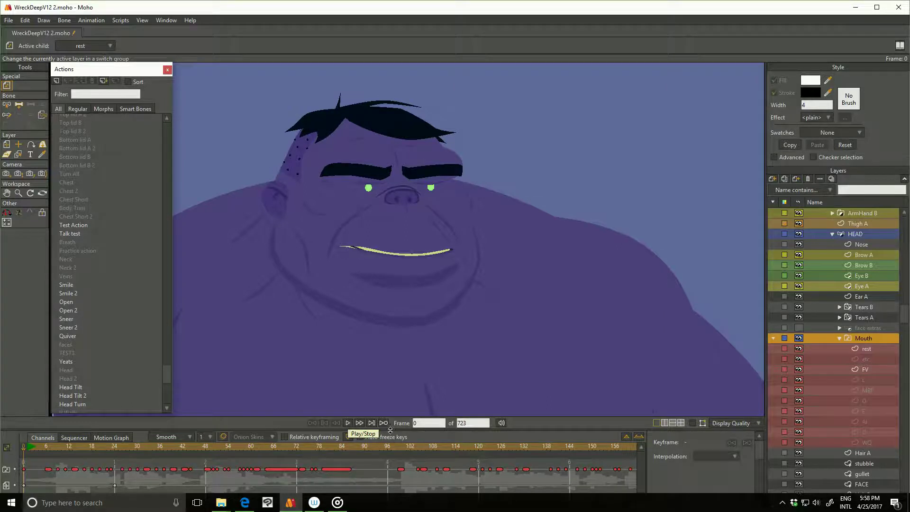
# Enlarge the timeline, play the lip-synced animation through, then stop and rewind to frame 0
pyautogui.moveTo(398, 430); pyautogui.dragTo(397, 388)
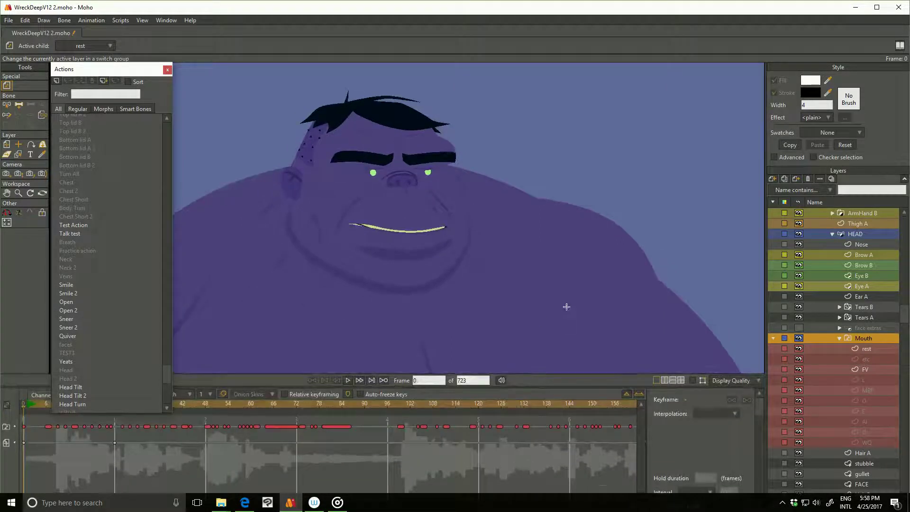
pyautogui.click(692, 380)
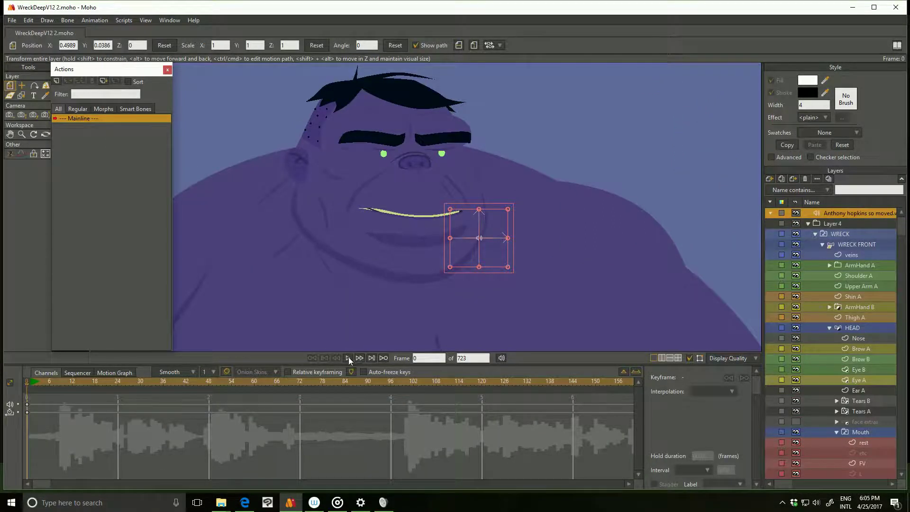
pyautogui.scroll(-4, 806, 336)
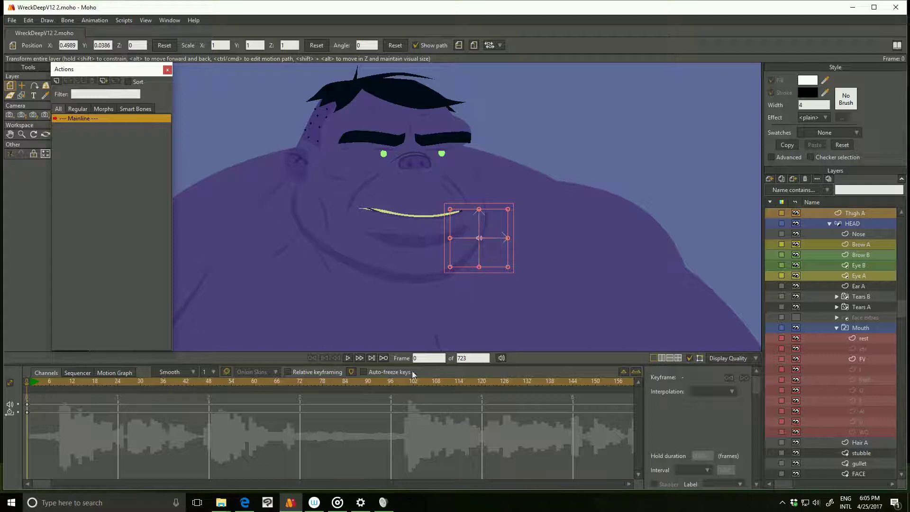
pyautogui.click(348, 358)
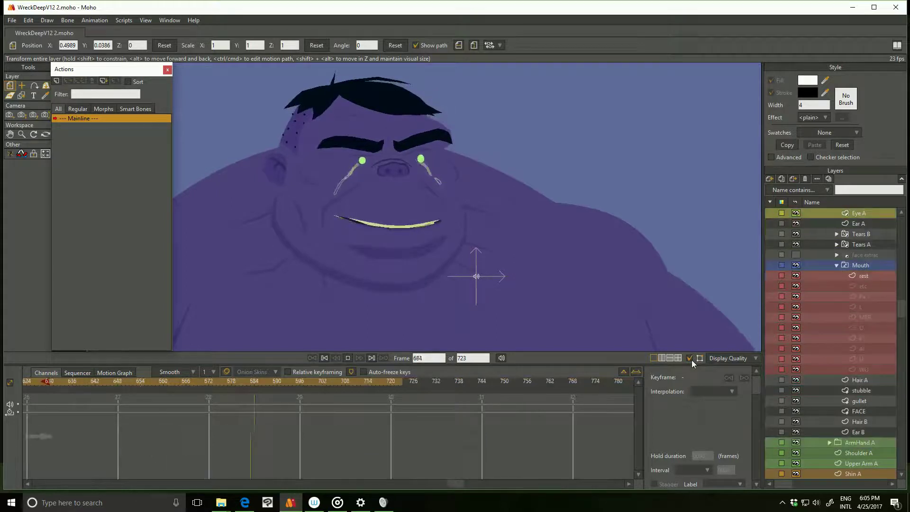
pyautogui.click(348, 357)
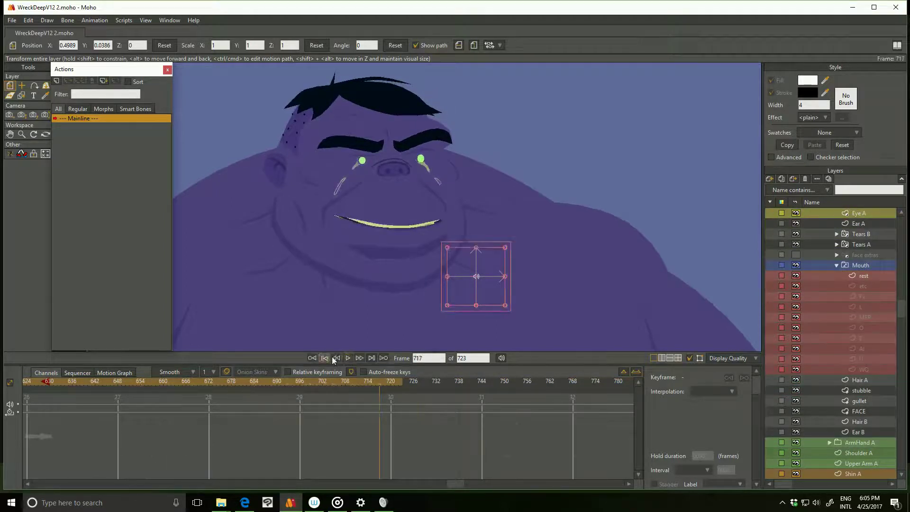
pyautogui.click(325, 358)
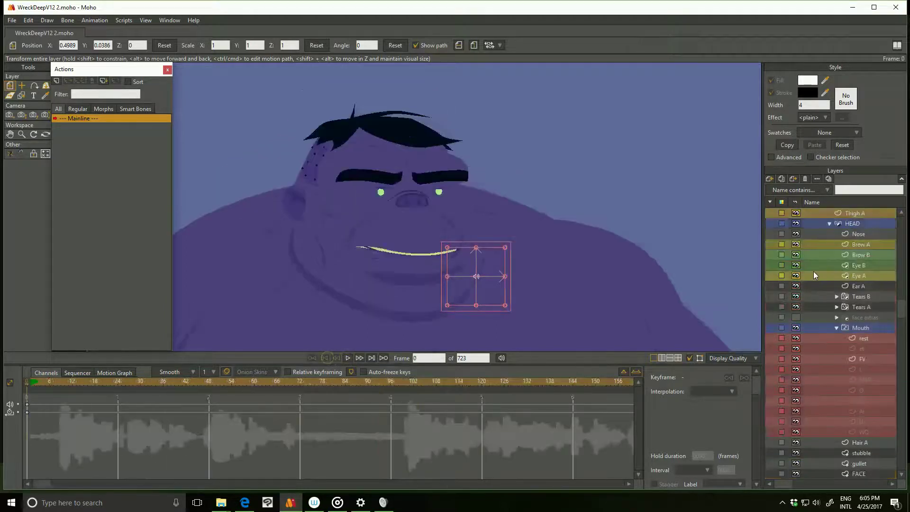
# Select the HEAD layer, then WRECK FRONT, and play the animation with the bones showing
pyautogui.click(854, 224)
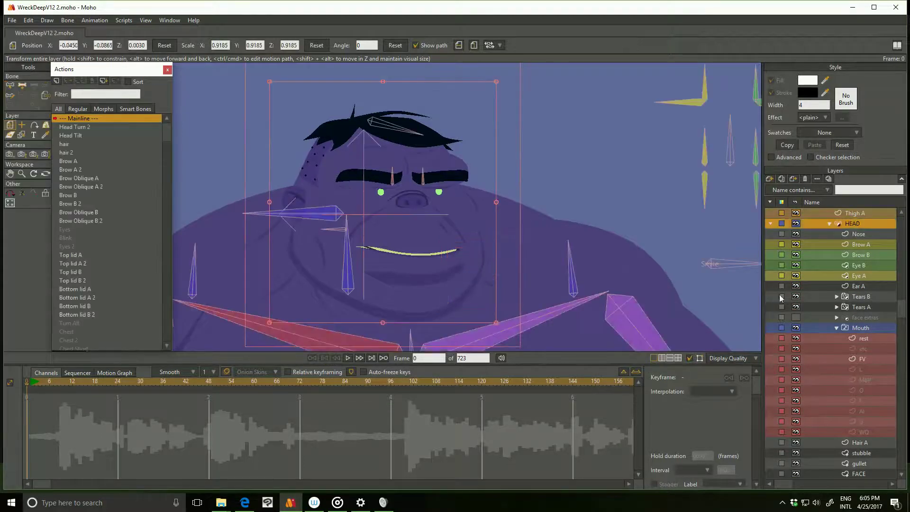
pyautogui.scroll(5, 811, 283)
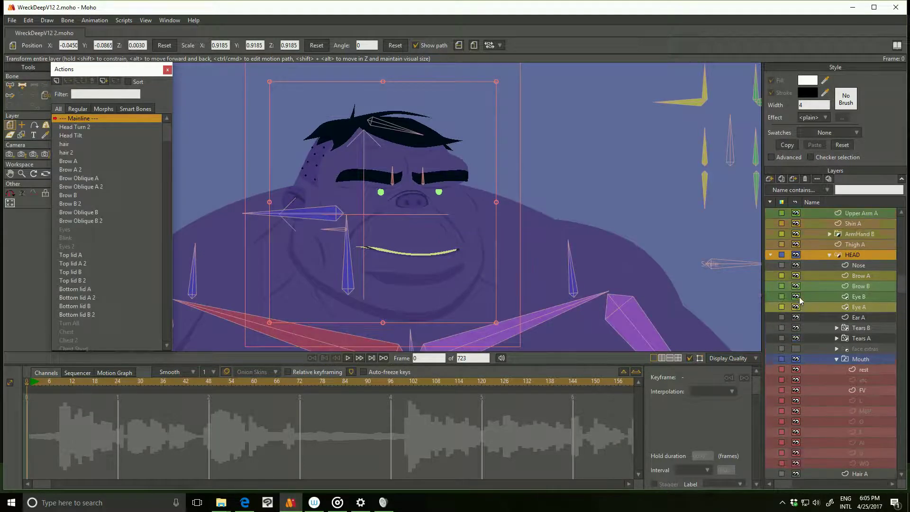
pyautogui.click(852, 246)
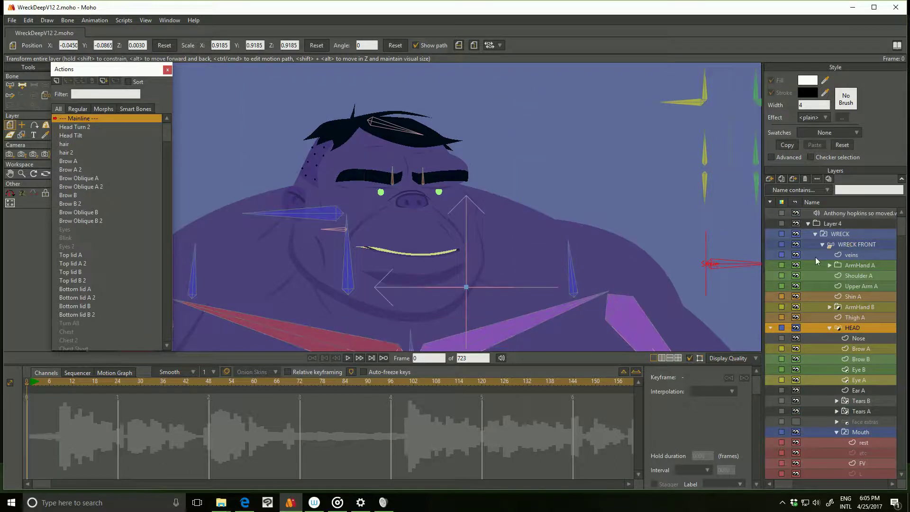
pyautogui.click(350, 357)
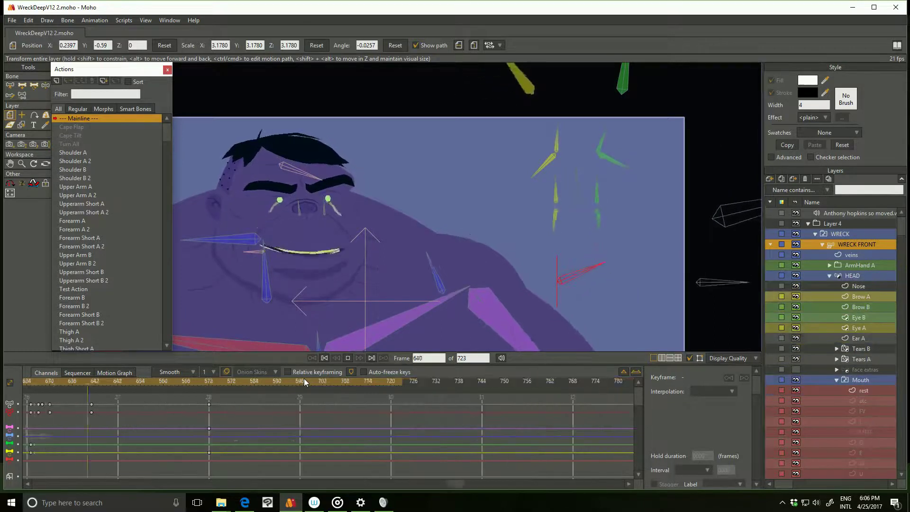
# Stop playback at frame 679, recentre the rig, and scroll the timeline back to earlier keyframes
pyautogui.click(347, 358)
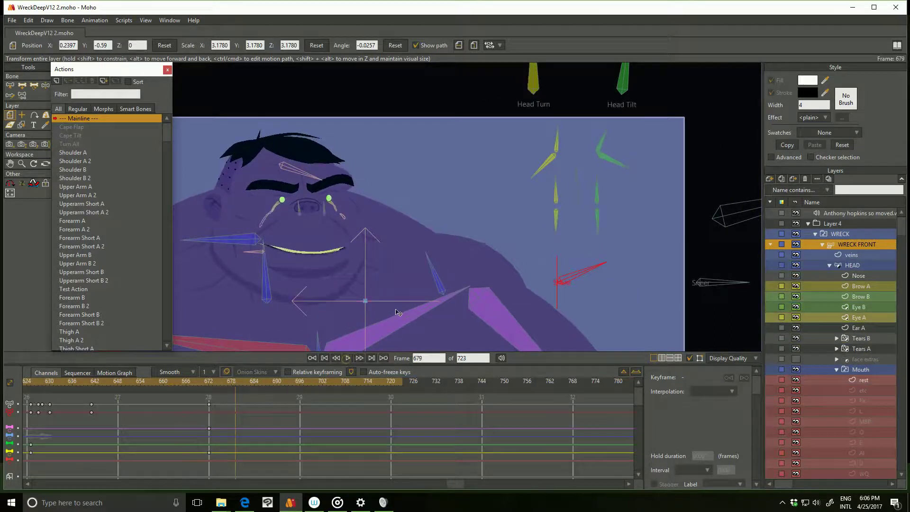
pyautogui.moveTo(402, 337); pyautogui.dragTo(493, 321)
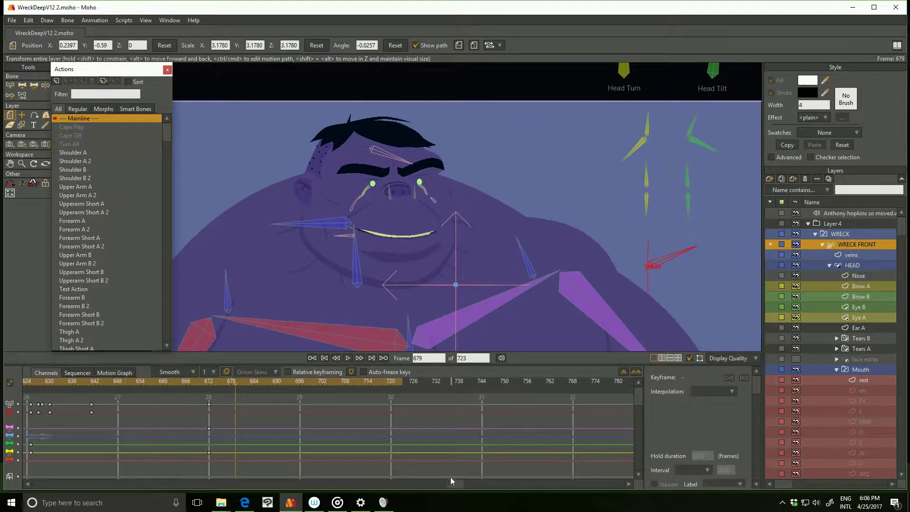
pyautogui.moveTo(450, 477); pyautogui.dragTo(91, 477)
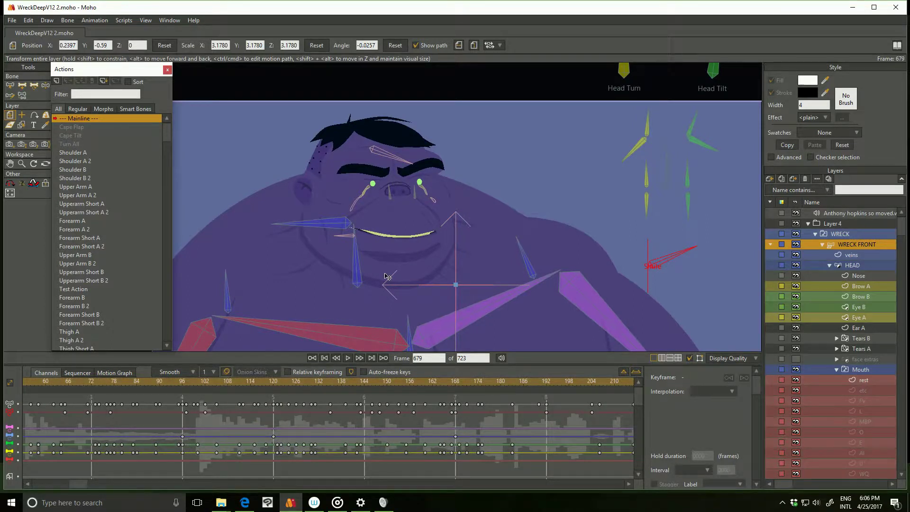
pyautogui.scroll(-3, 444, 256)
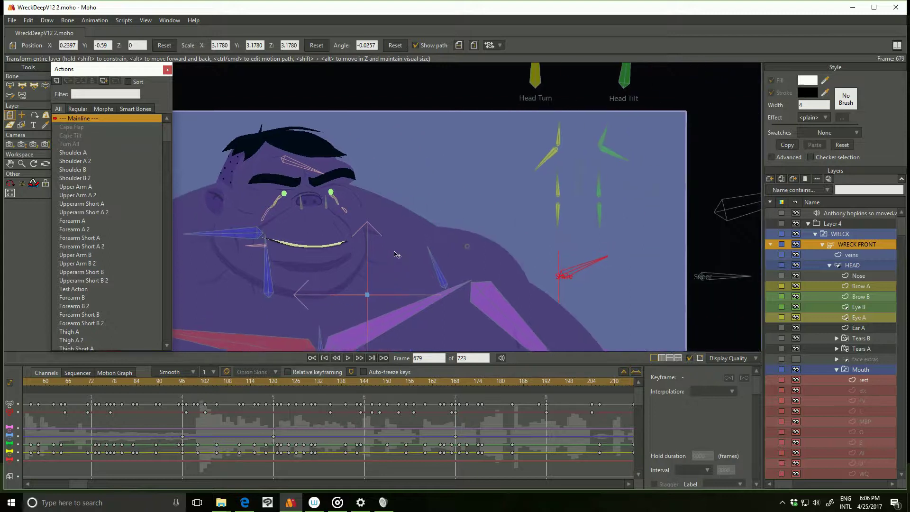